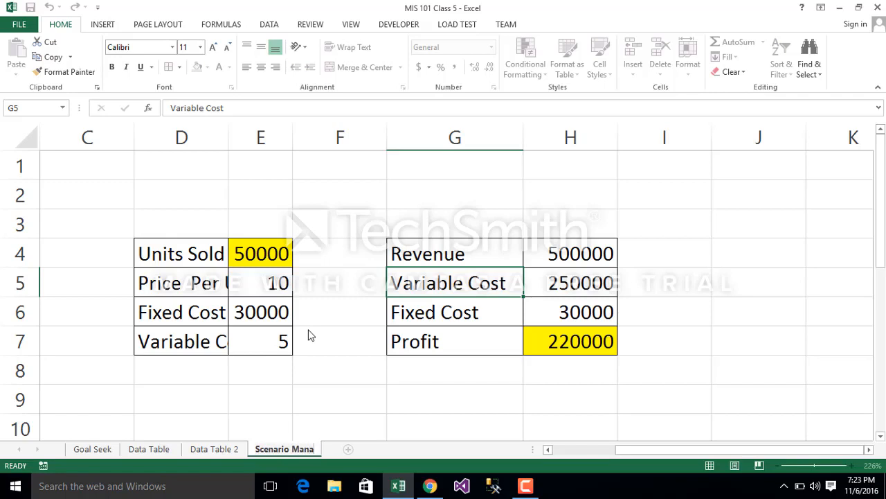
Step: Rename the sheet as Scenario Manager and fit the widths of columns D and H to their contents
key("Return")
left_click(308, 329)
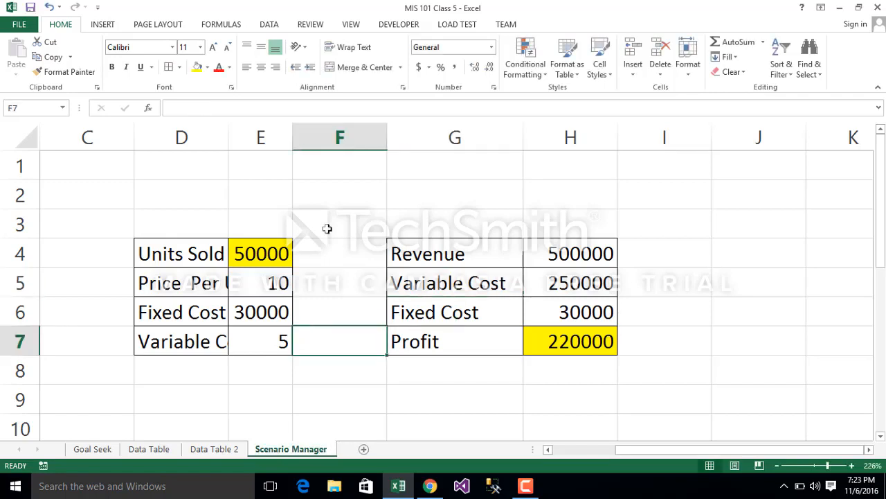
double_click(227, 134)
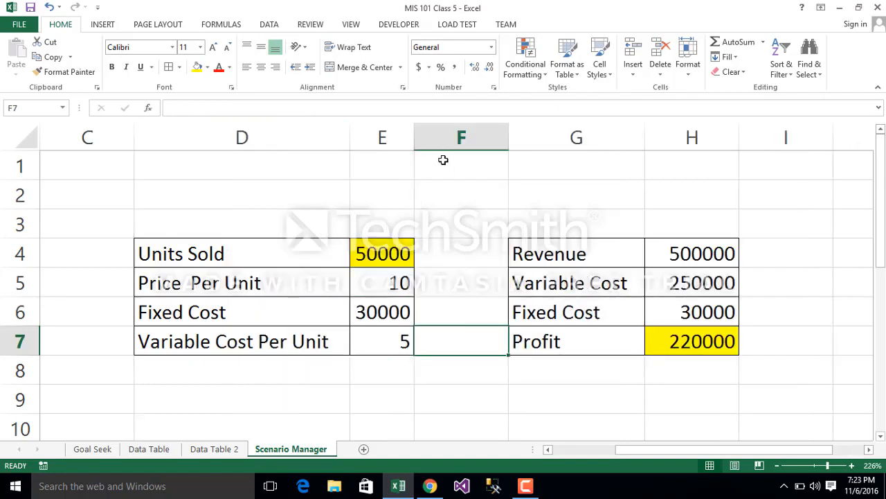
double_click(740, 127)
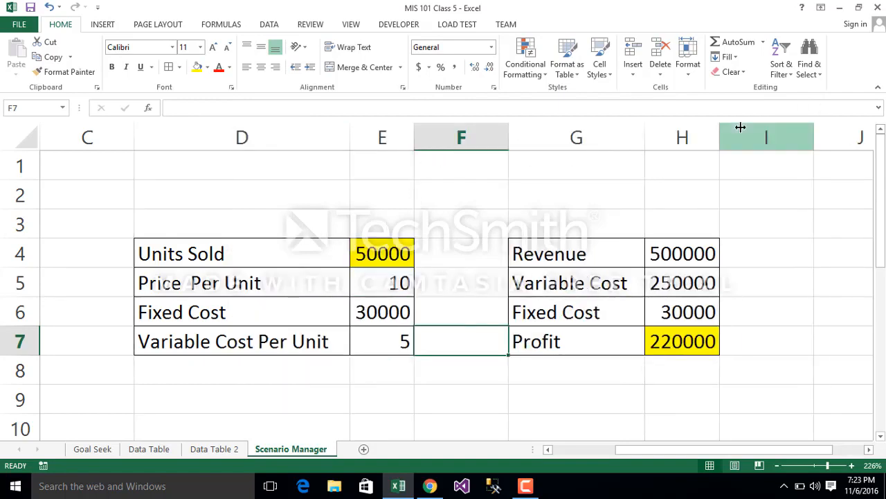
left_click(492, 378)
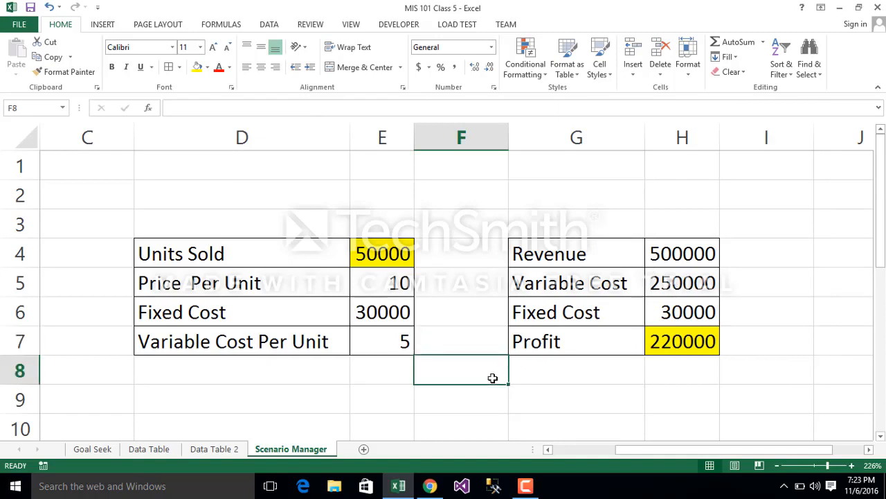
Step: Examine the cost and sales inputs in D4:E7 and the revenue and profit calculations in G4:H7
left_click(366, 341)
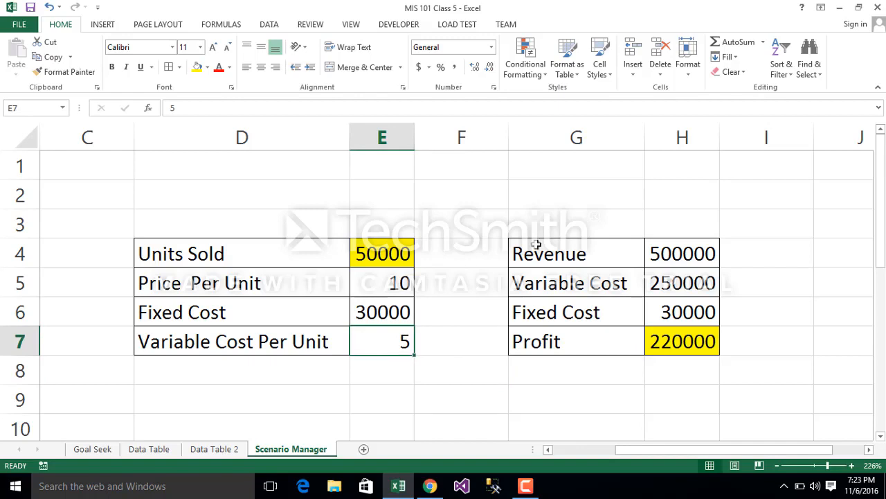
left_click(666, 334)
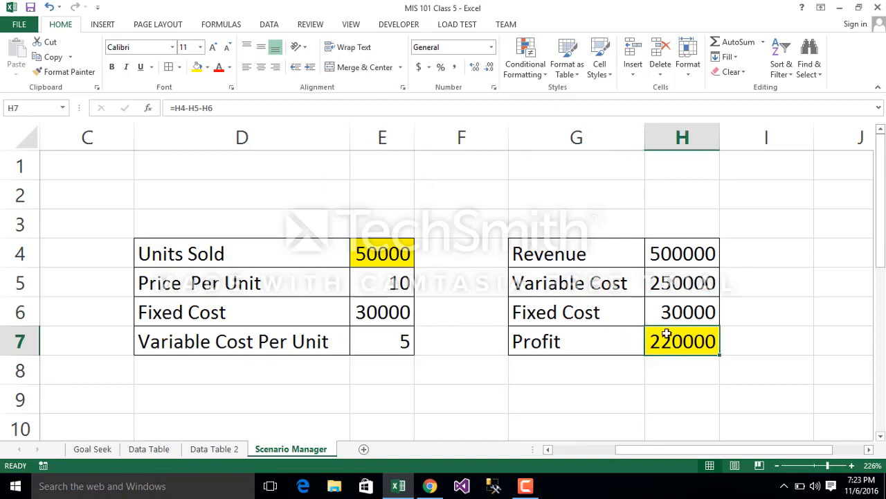
left_click(265, 26)
left_click(279, 253)
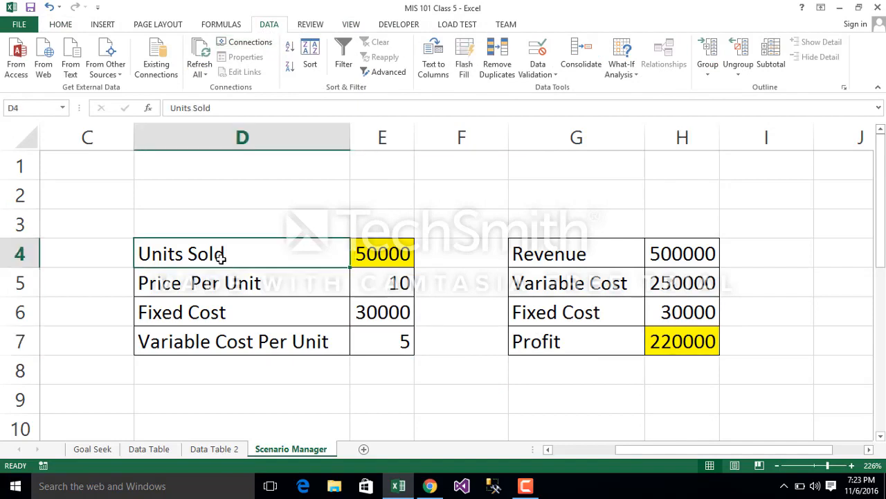
left_click(376, 274)
left_click_drag(251, 253, 394, 339)
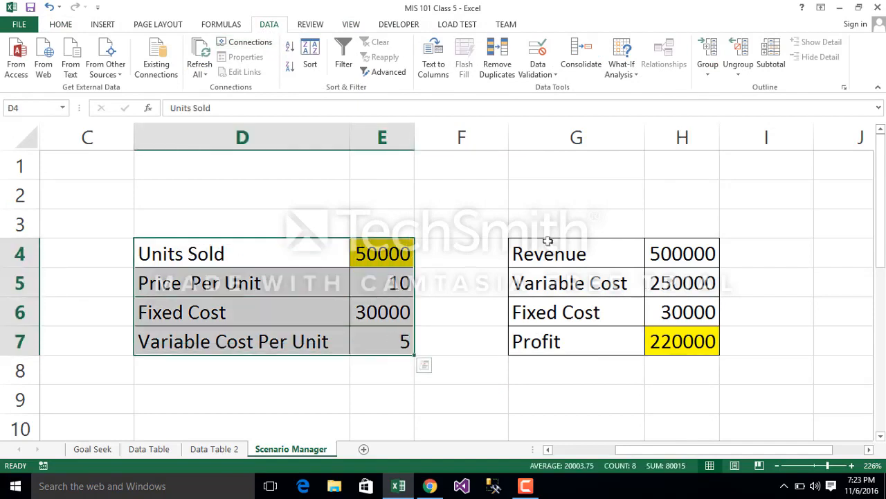
left_click(548, 240)
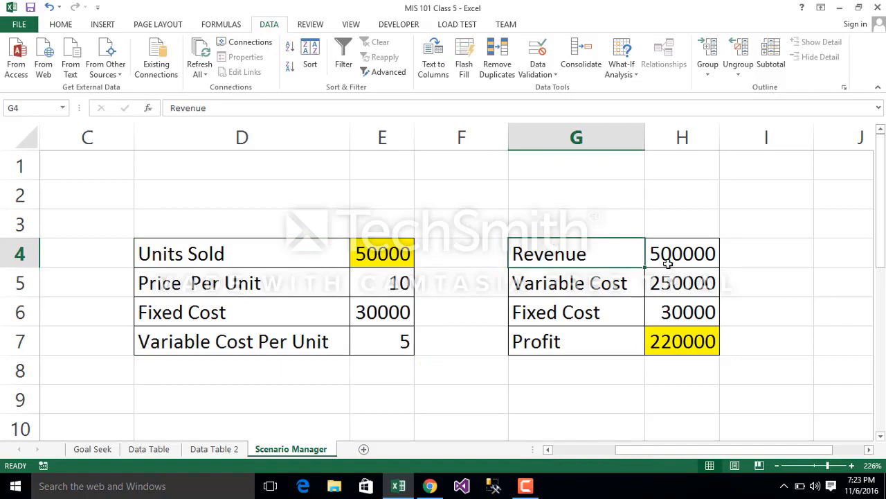
left_click(666, 341)
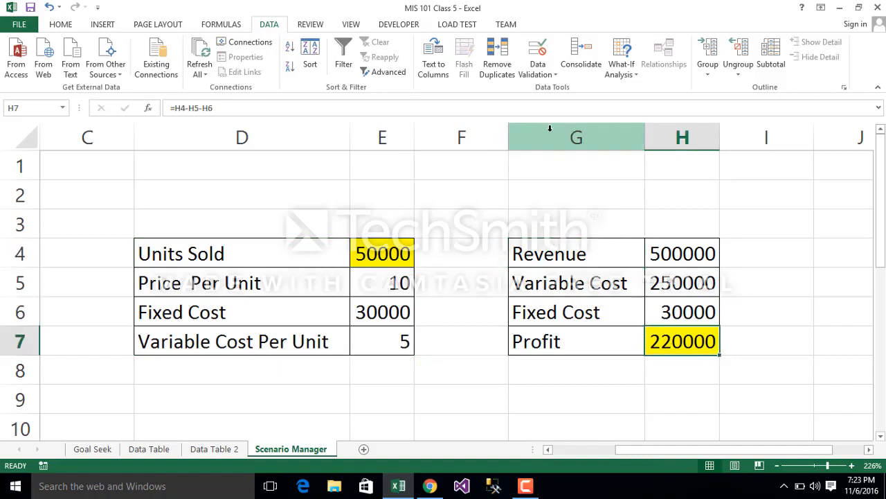
Step: Start a new what-if scenario in the Scenario Manager and name it Best
left_click(622, 65)
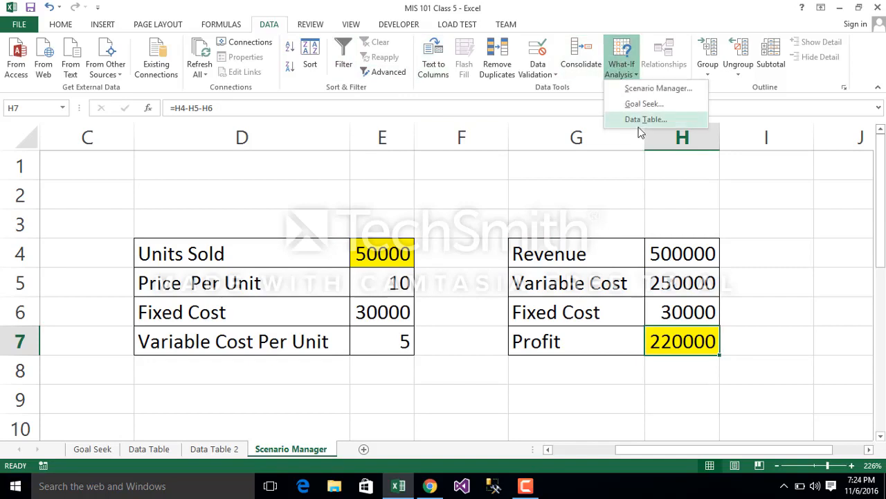
left_click(648, 88)
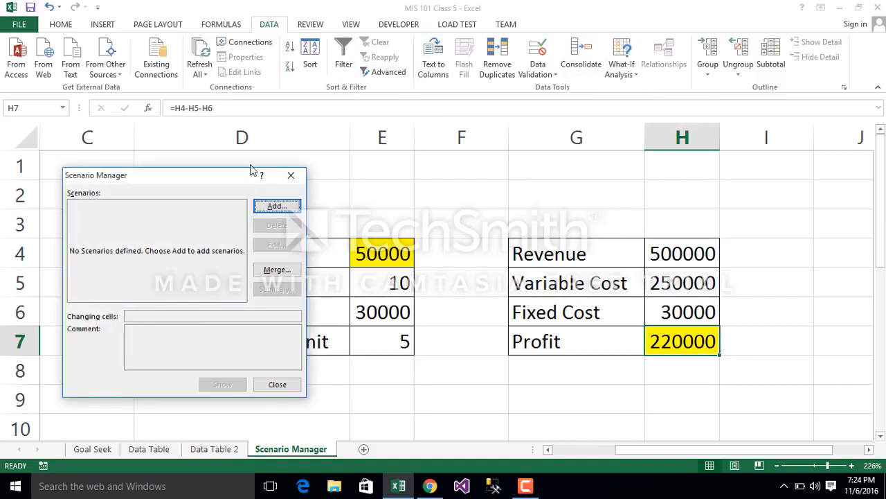
left_click(276, 206)
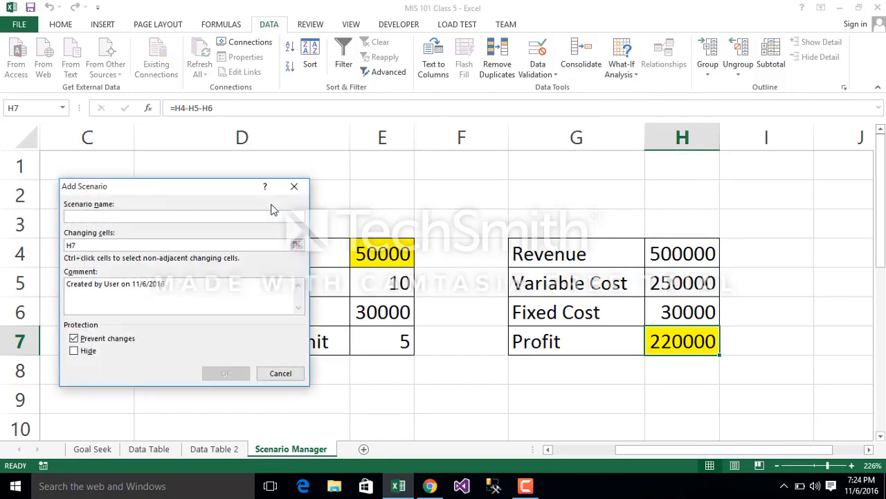
left_click_drag(160, 189, 390, 141)
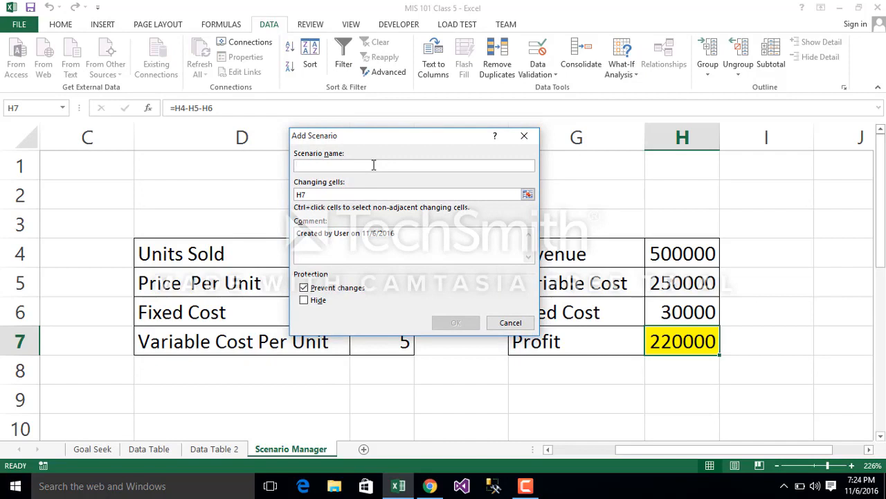
type("Best")
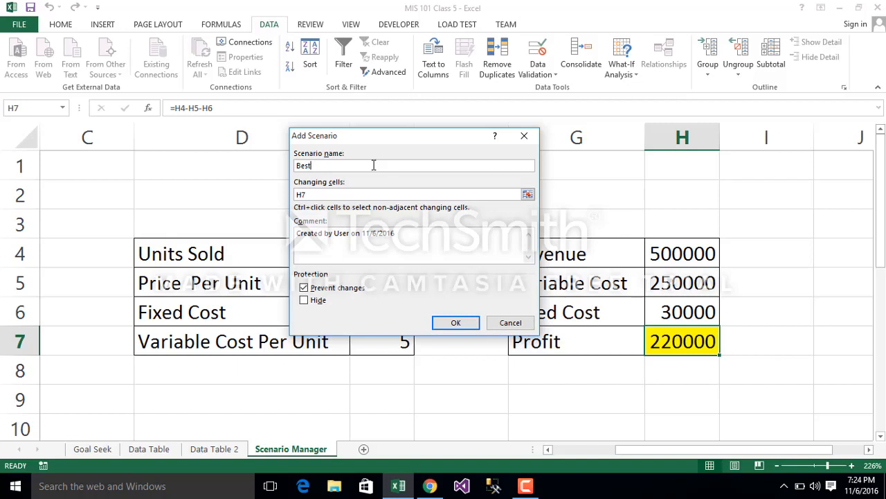
Step: Set the Best scenario's changing cells to E4, E5 and E7, and accept the scenario definition
left_click(528, 195)
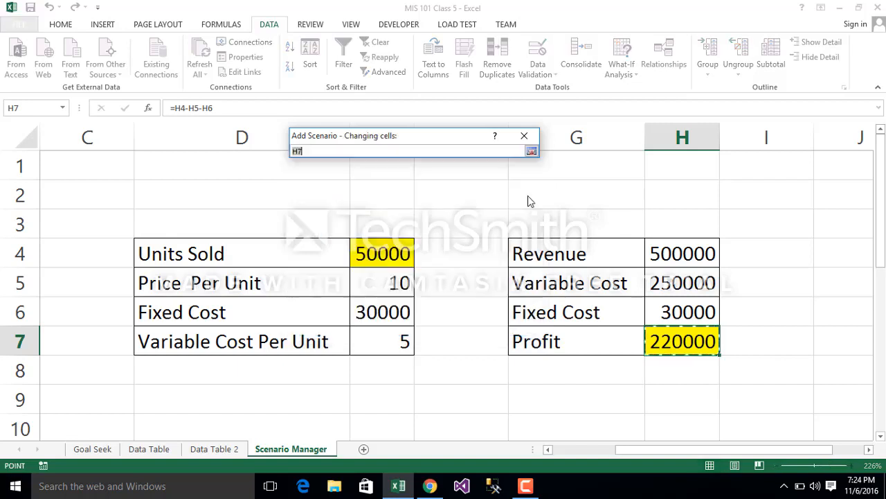
left_click(371, 251)
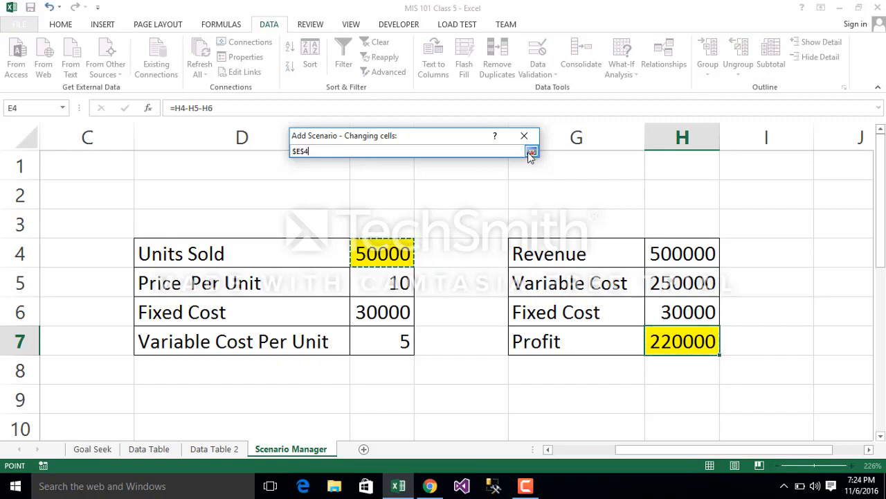
type(",")
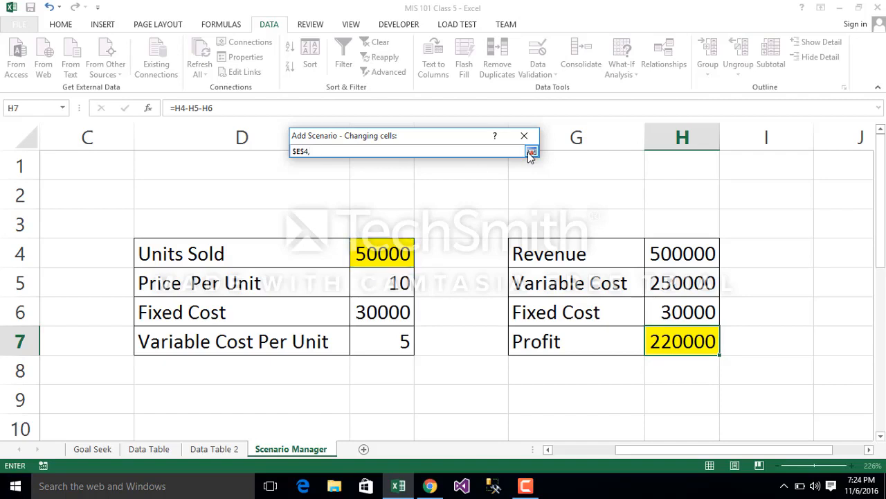
left_click(392, 285)
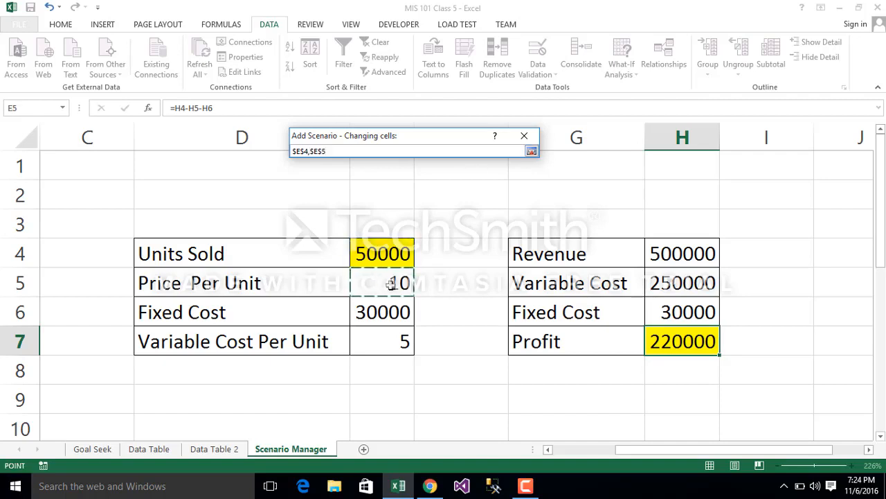
type(",")
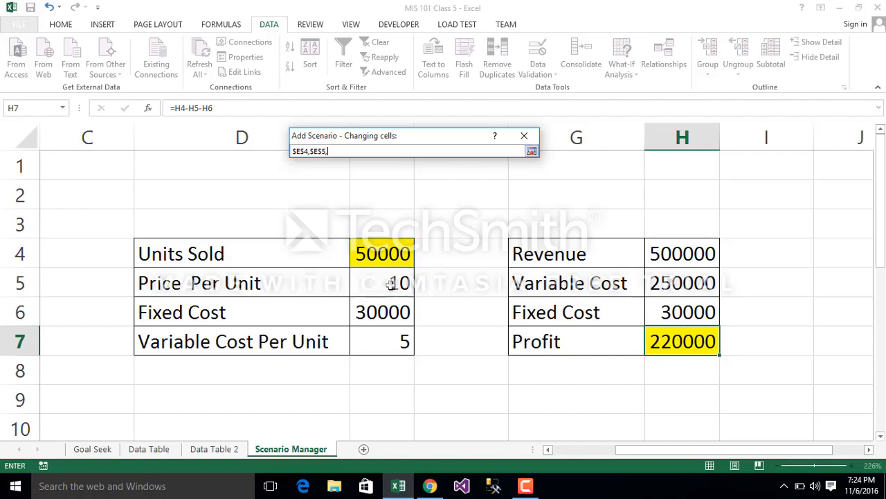
left_click(389, 341)
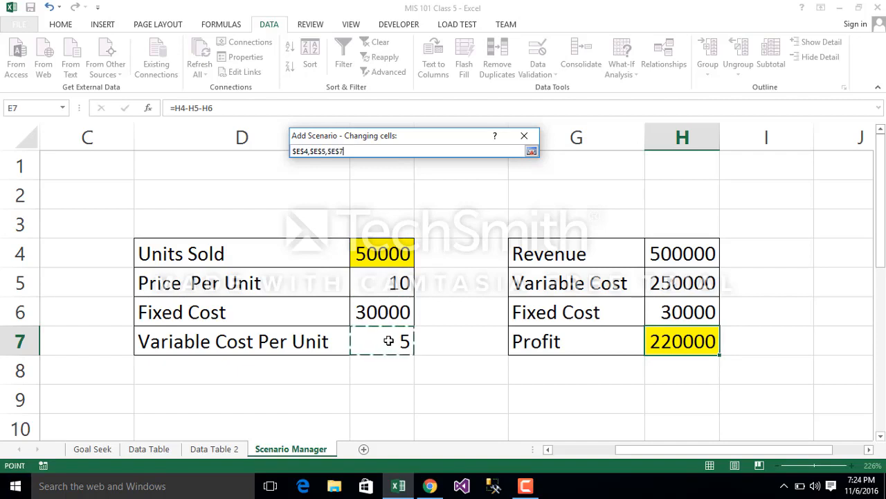
left_click(531, 151)
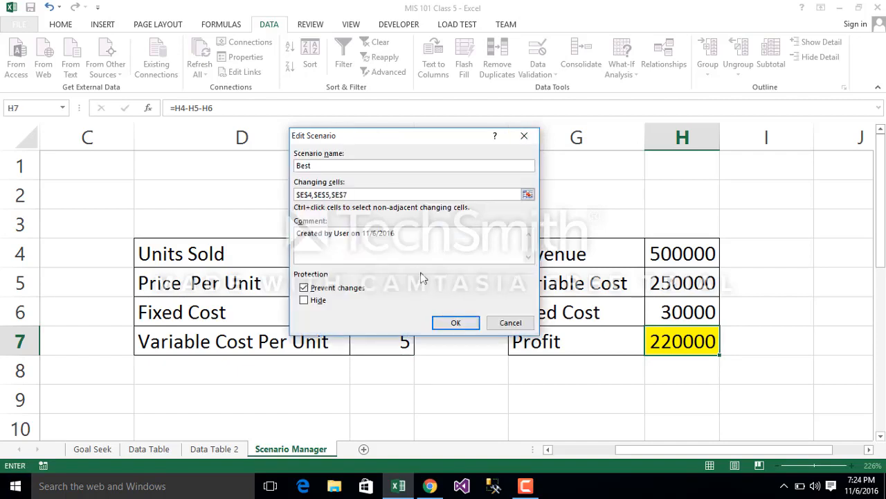
left_click(454, 324)
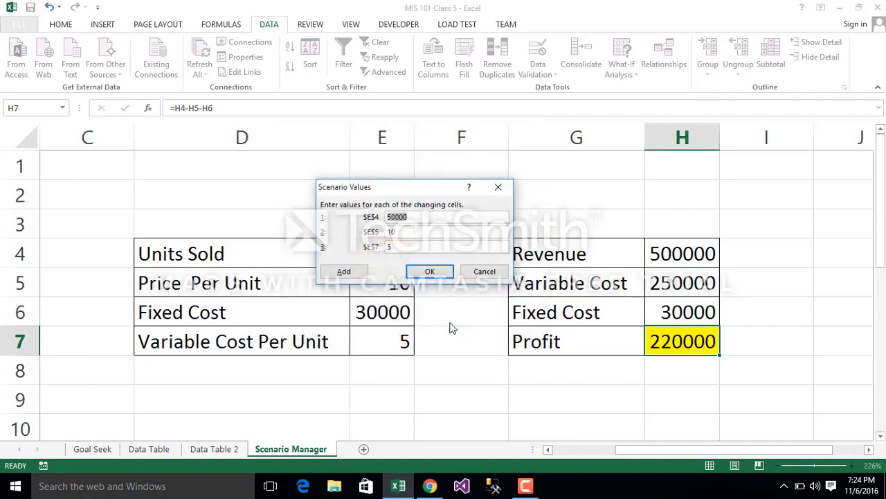
Step: Enter a new units sold value for cell E4 in the Best scenario and save the scenario values
left_click_drag(402, 190, 534, 190)
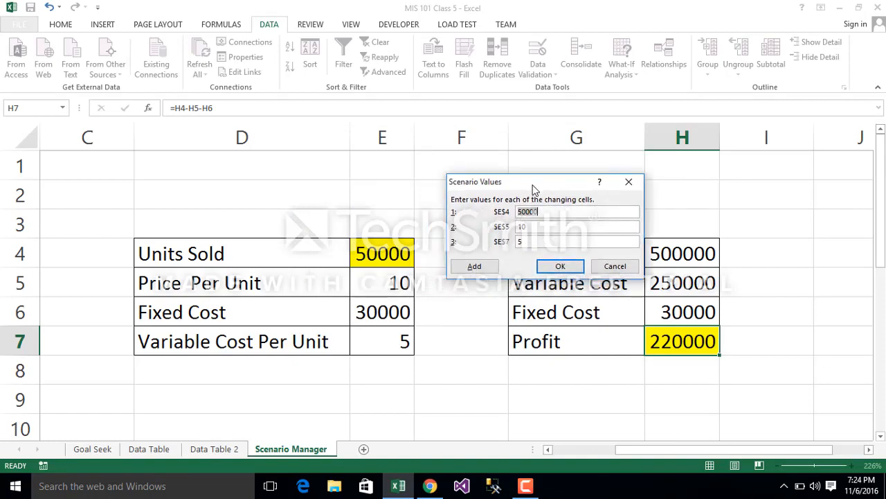
key("BackSpace")
type("1000")
left_click(560, 266)
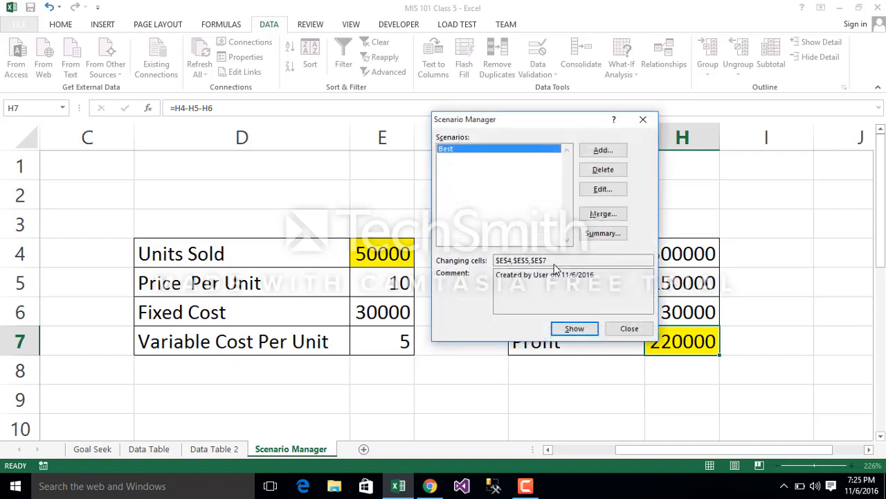
Step: Add a scenario named Avearge for cells E4, E5 and E7, keeping the current cell values
left_click(600, 151)
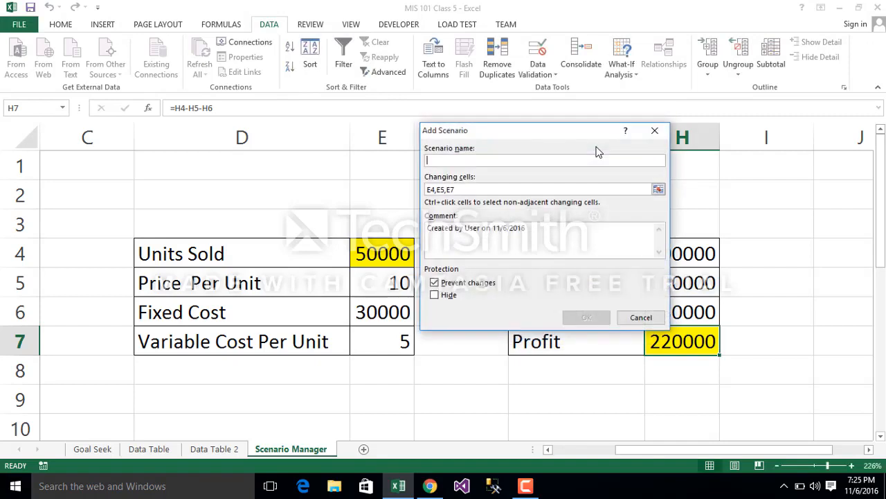
type("Ac")
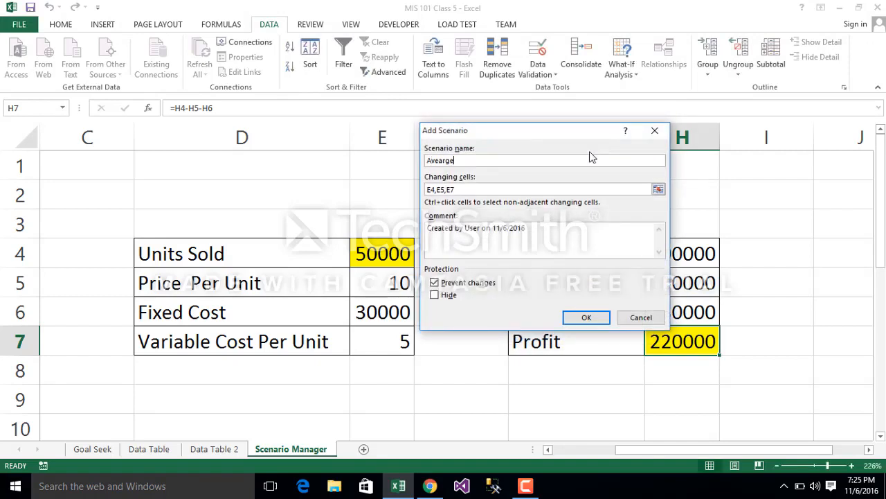
left_click(584, 323)
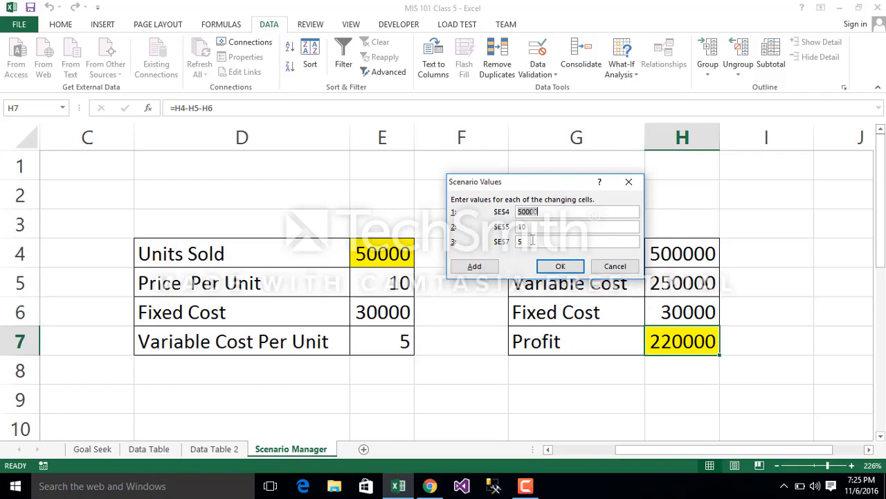
left_click(533, 240)
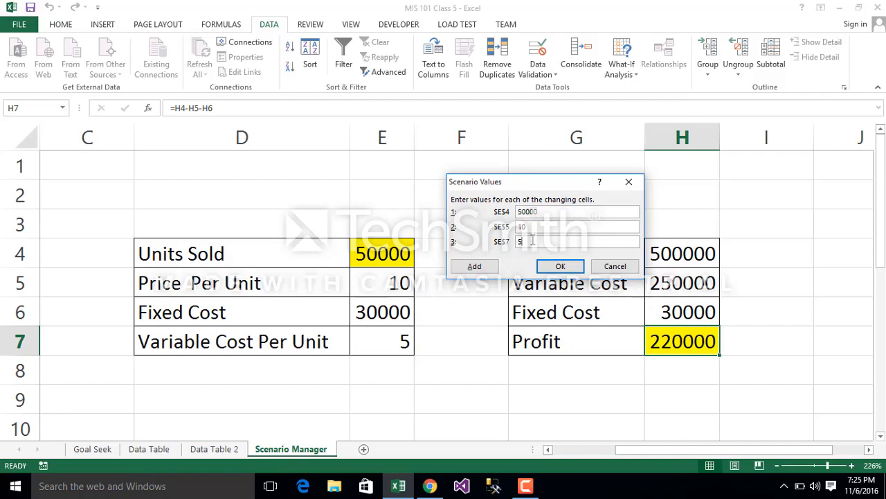
left_click(559, 267)
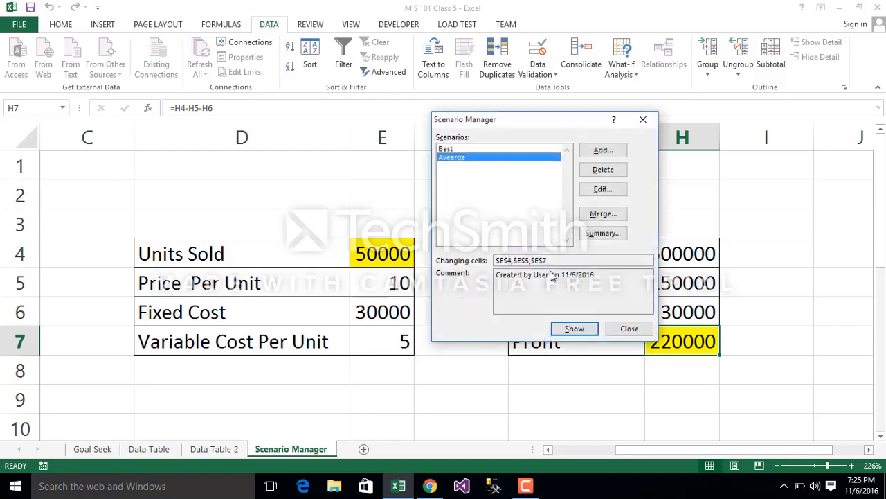
Step: Add a scenario named Worst with E4 set to 20000, E5 set to 6 and E7 set to 8
left_click(603, 151)
type("Worst")
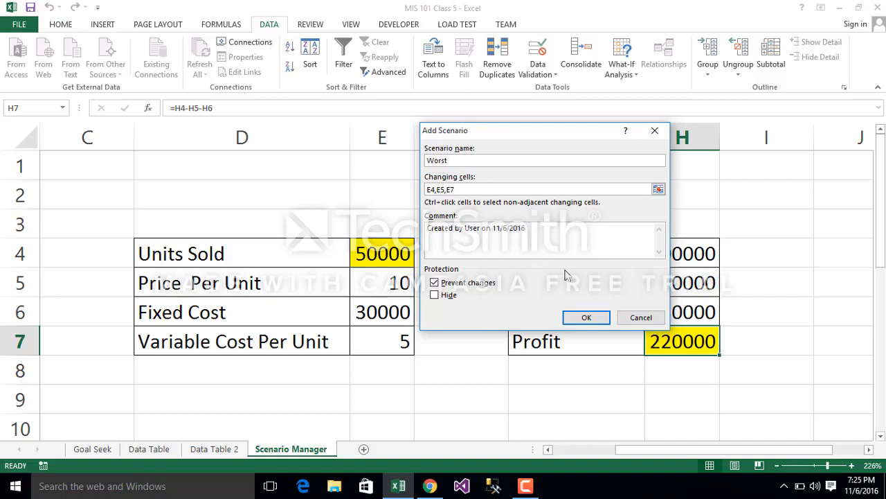
left_click(580, 320)
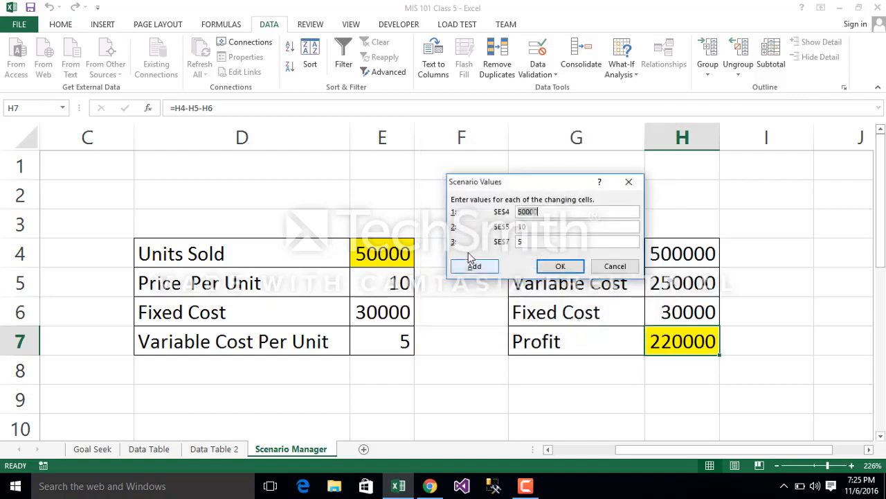
type("200000")
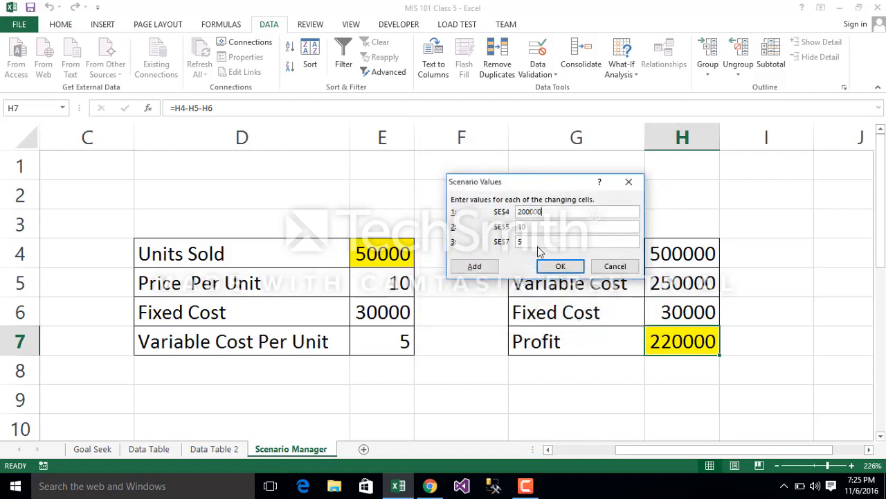
key("BackSpace")
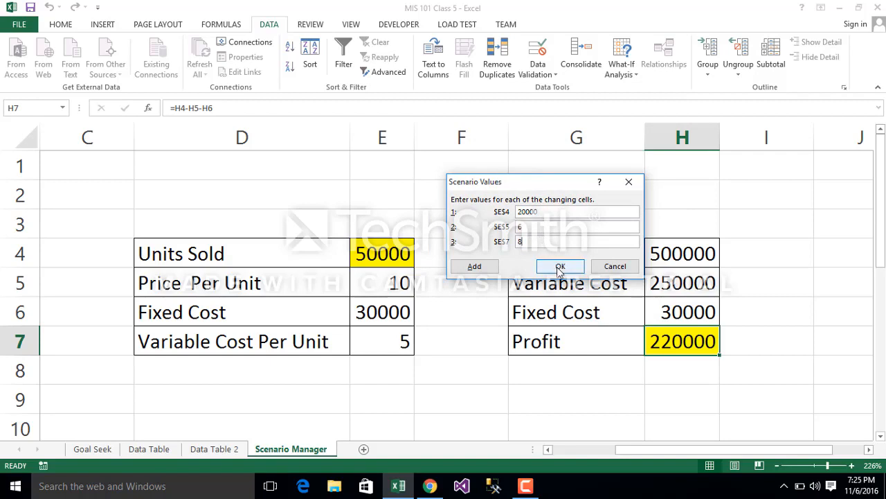
left_click(559, 267)
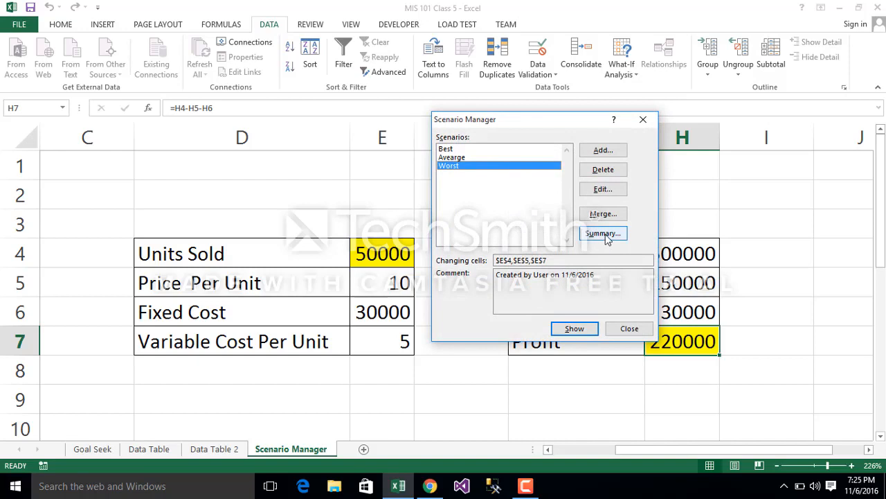
Step: Apply the Worst scenario's values to the worksheet and close the Scenario Manager
left_click(574, 329)
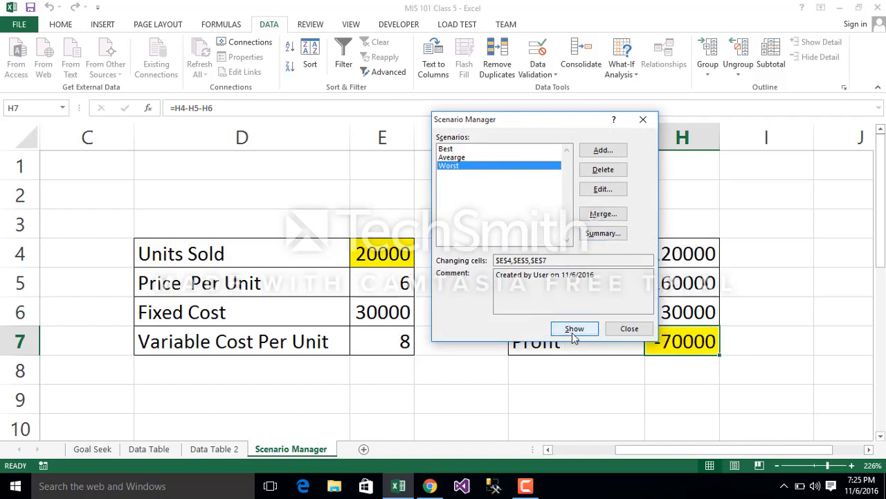
left_click(627, 329)
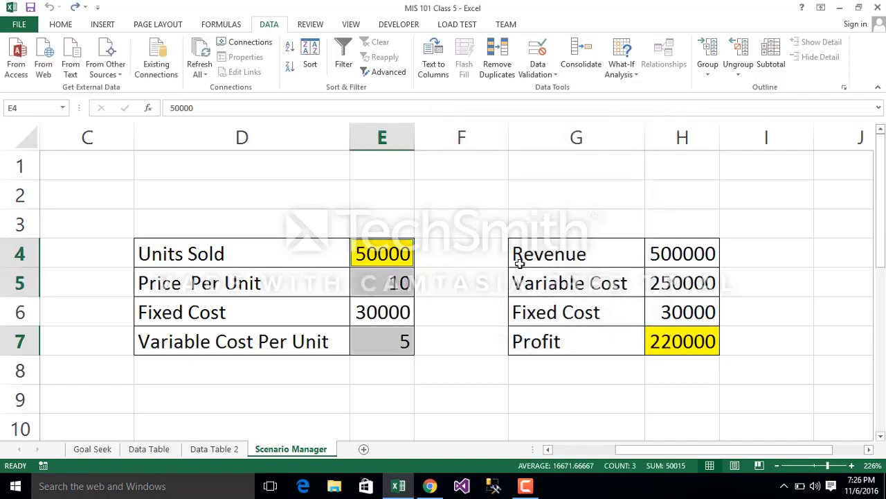
Step: Generate a Scenario summary report for all the scenarios, using profit cell H7 as the result cell
left_click(631, 63)
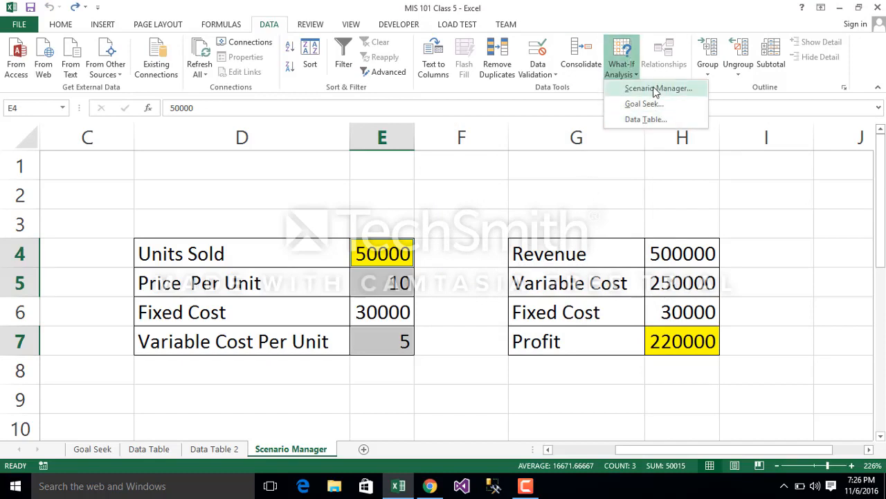
left_click(656, 89)
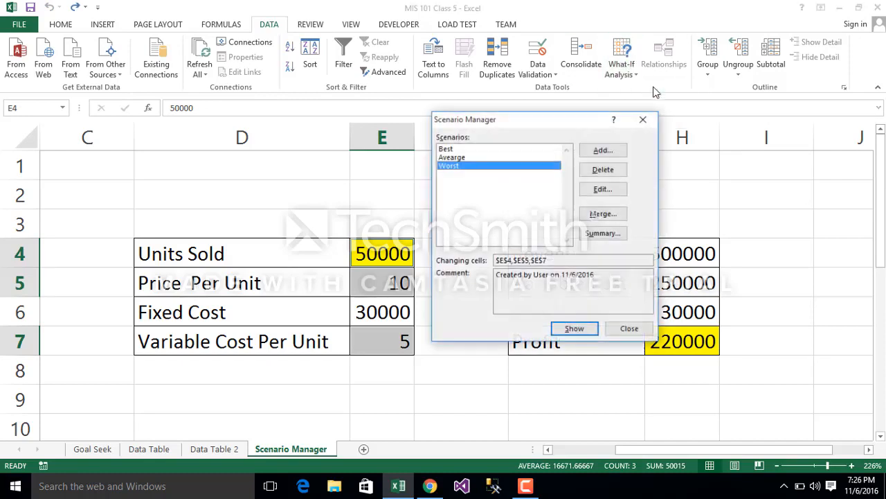
left_click(593, 234)
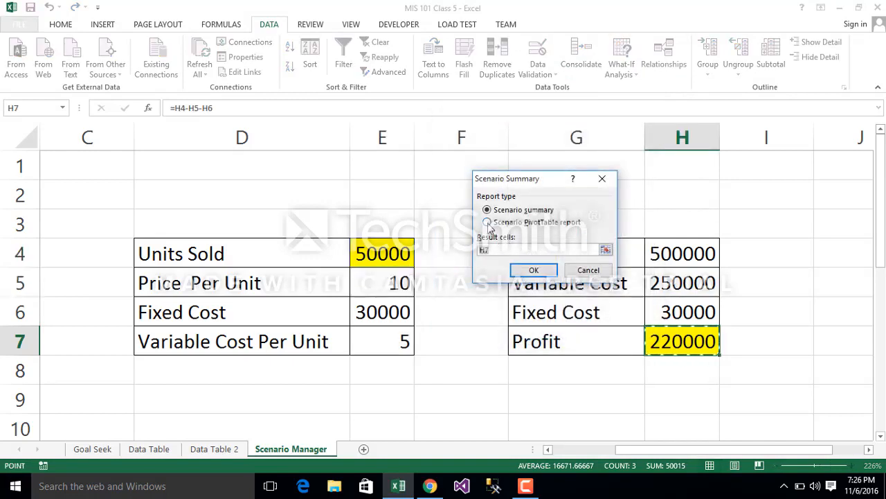
left_click(488, 223)
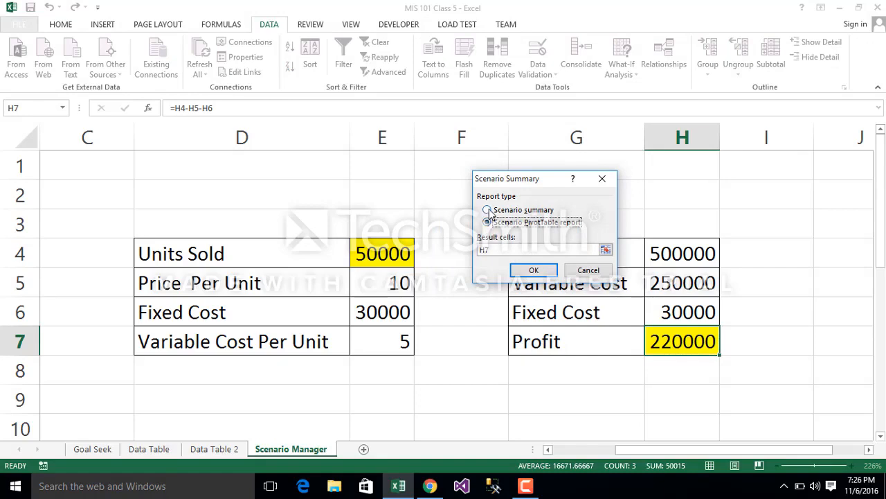
left_click(488, 211)
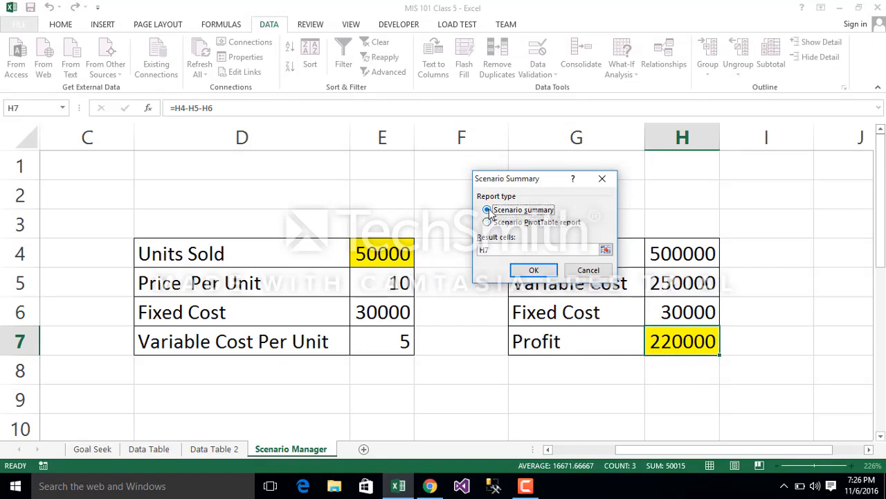
left_click(534, 272)
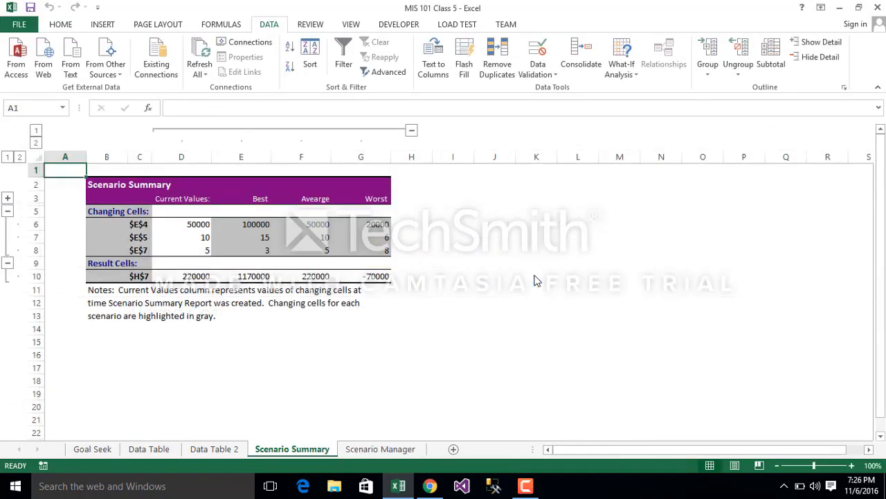
Step: Examine the changing cell values for E4, E5 and E7 across the current, Best, Avearge and Worst columns of the summary
left_click(321, 354)
left_click(460, 319)
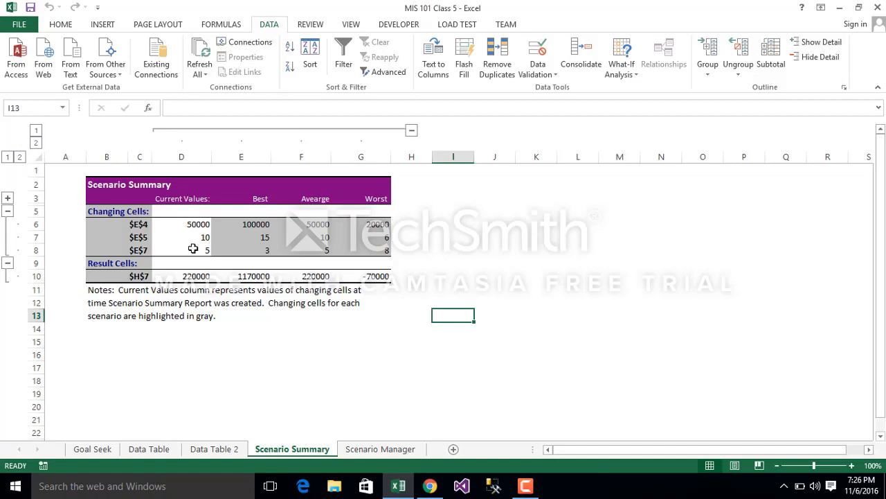
left_click(33, 224)
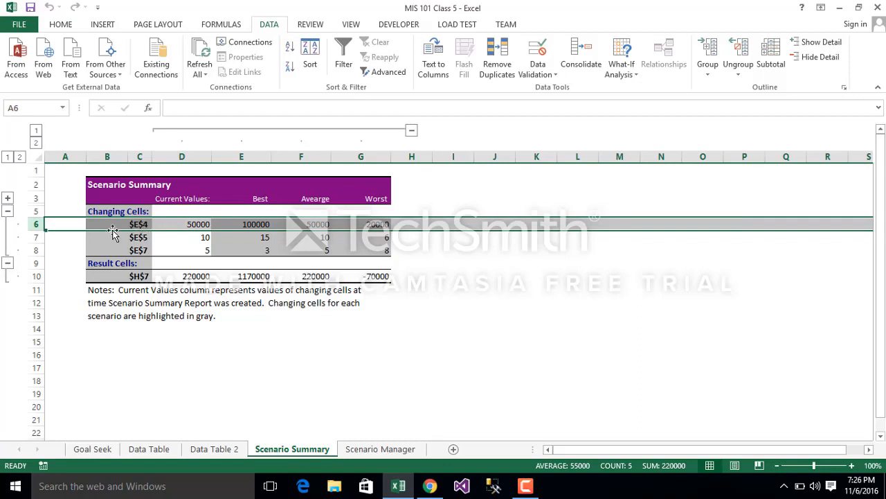
left_click(204, 237)
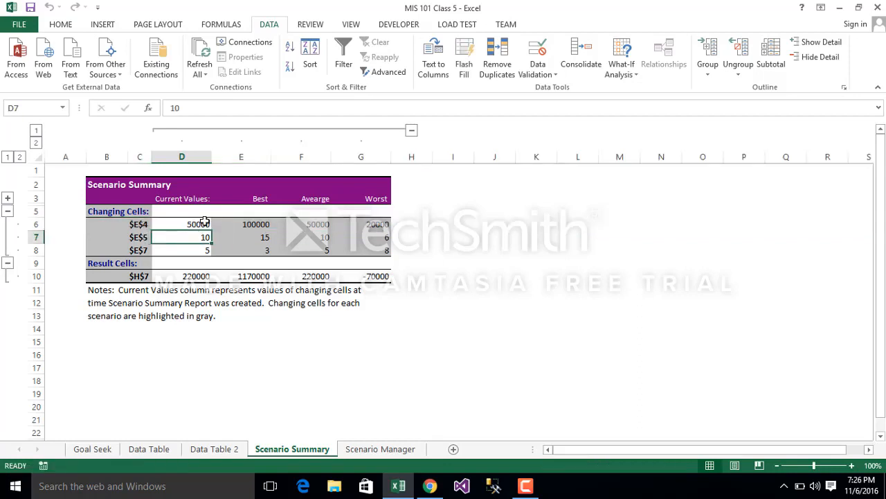
left_click(205, 223)
left_click(199, 239)
left_click(202, 250)
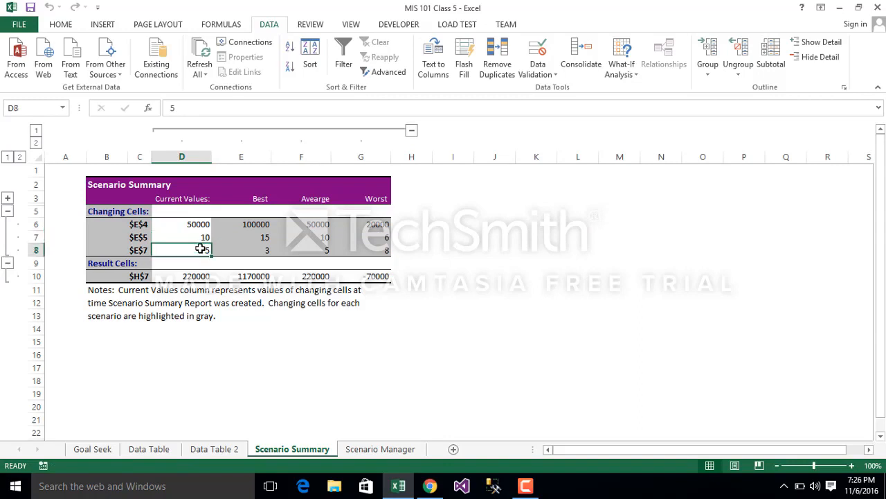
left_click(255, 226)
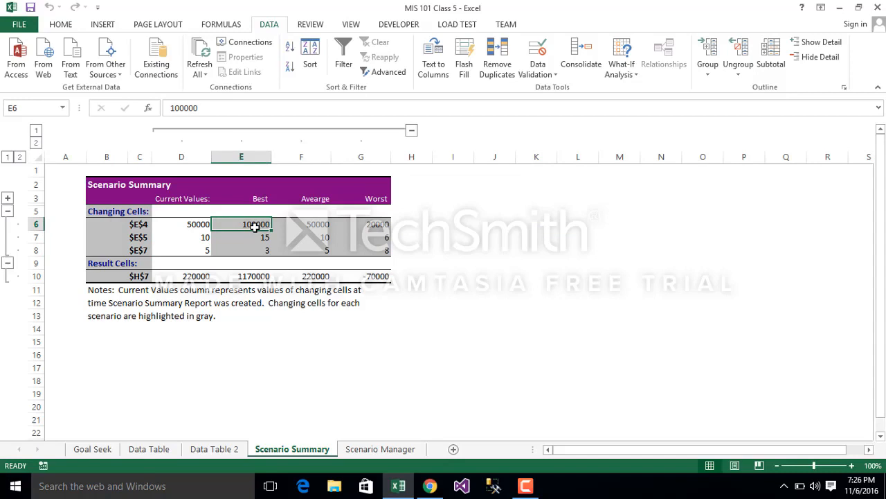
left_click(258, 236)
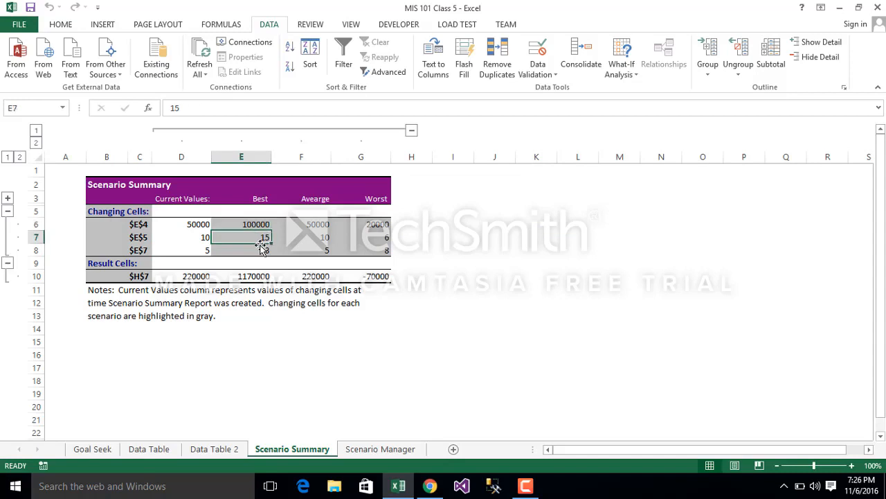
left_click(260, 250)
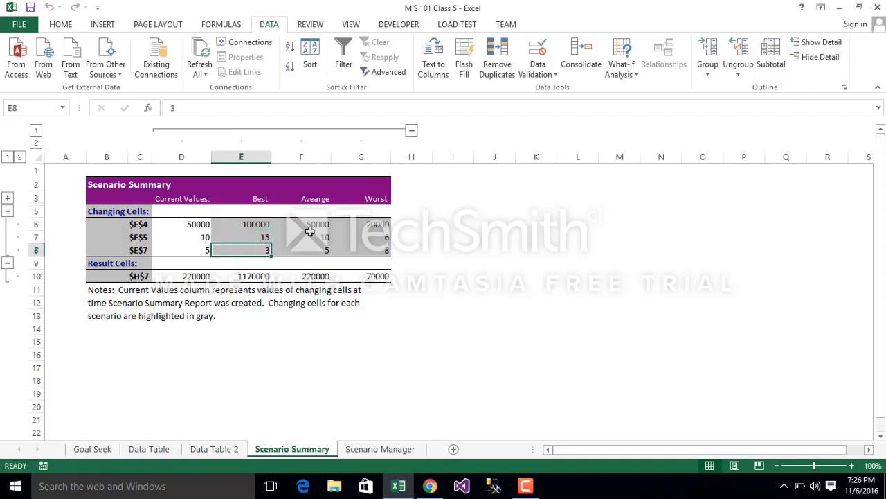
left_click_drag(375, 223, 376, 277)
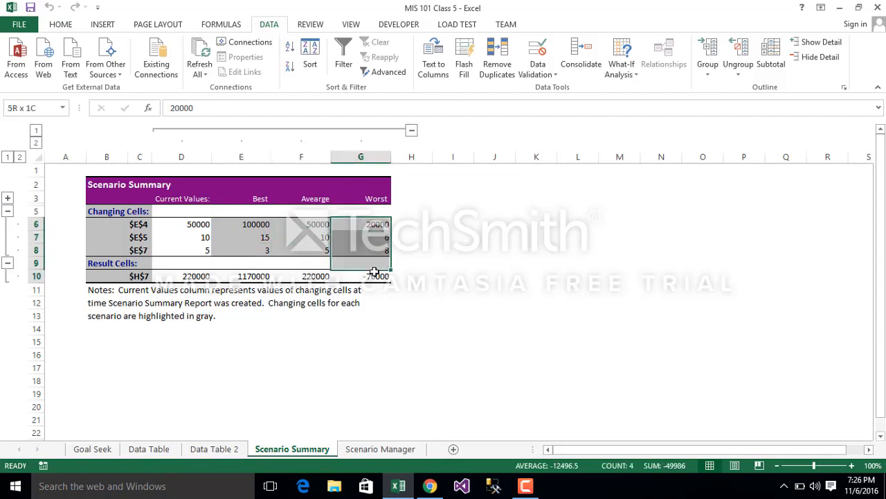
left_click(463, 276)
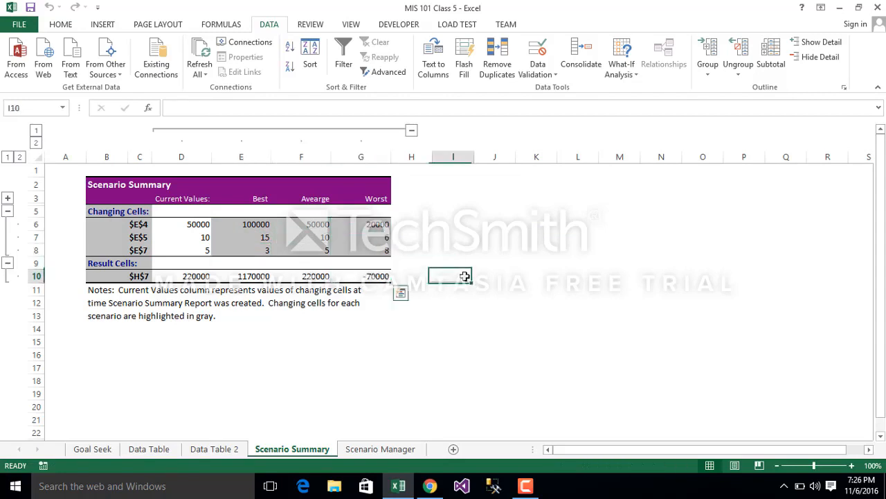
Step: Compare the H7 profit results of the Best, Avearge and Worst scenarios in the summary report
left_click(35, 276)
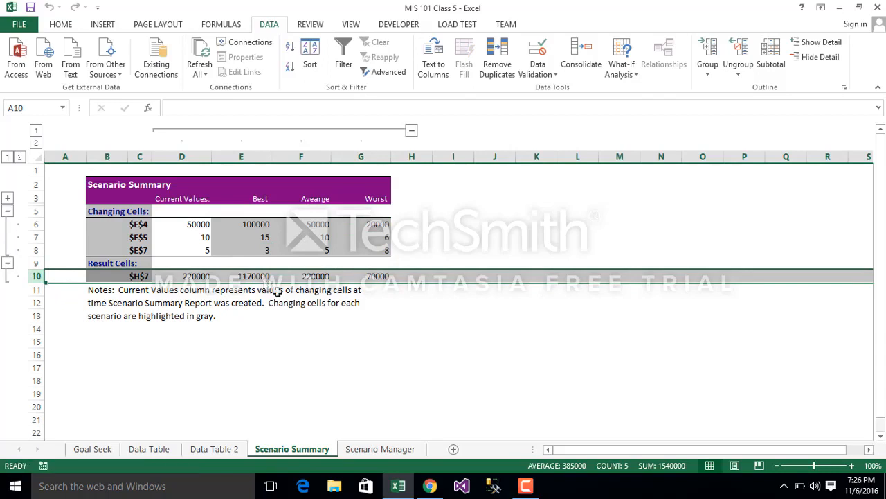
left_click(299, 311)
left_click(270, 277)
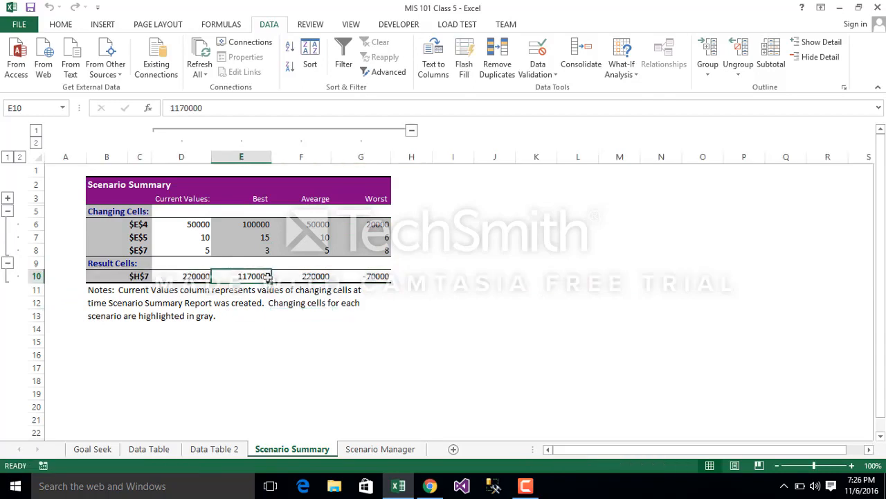
left_click(319, 276)
left_click(367, 277)
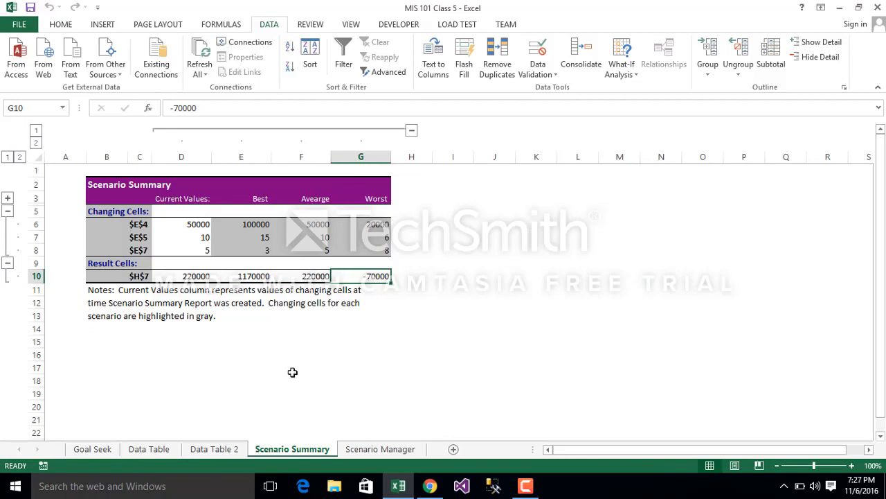
left_click(273, 392)
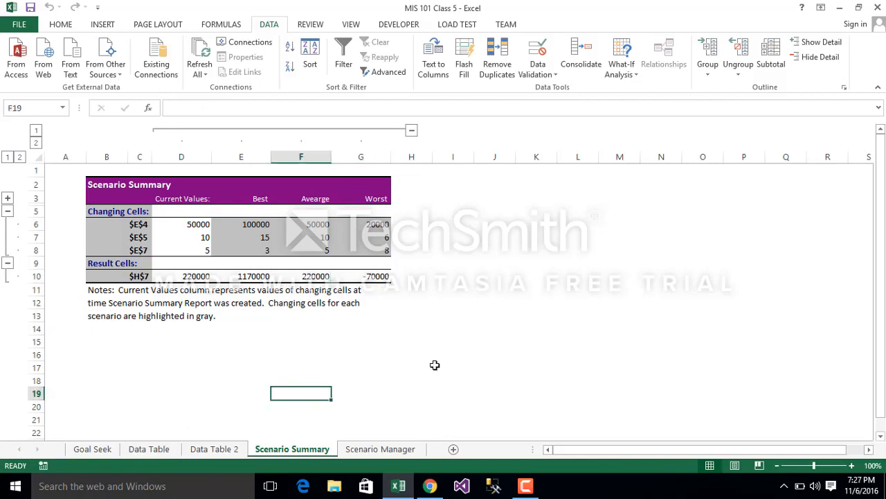
Step: Return to the Scenario Manager sheet to review the original cost and profit model
left_click(396, 450)
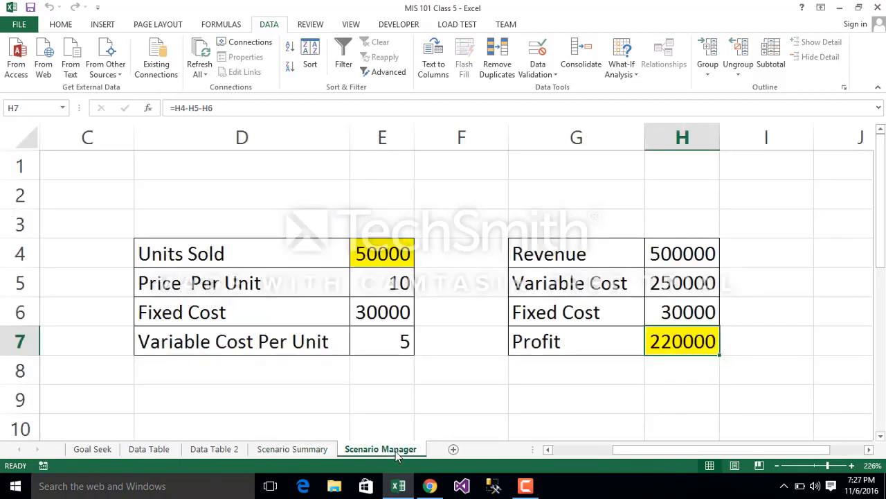
left_click(488, 401)
left_click(592, 366)
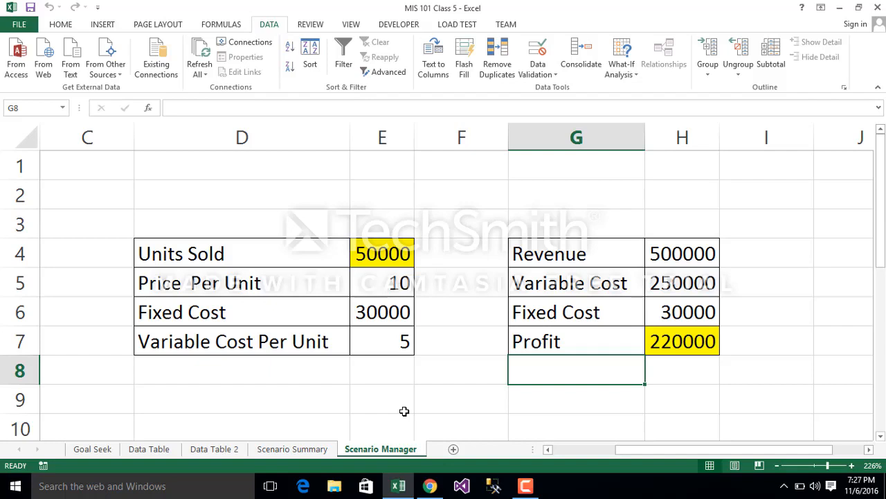
left_click(528, 486)
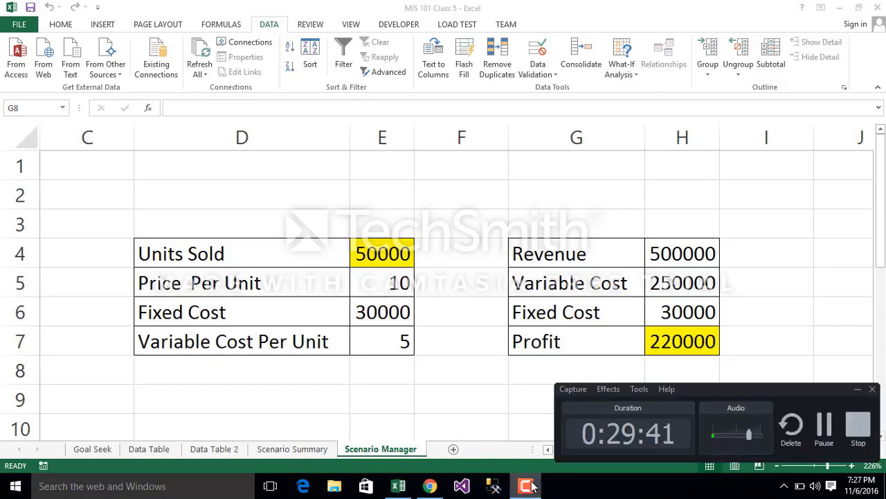